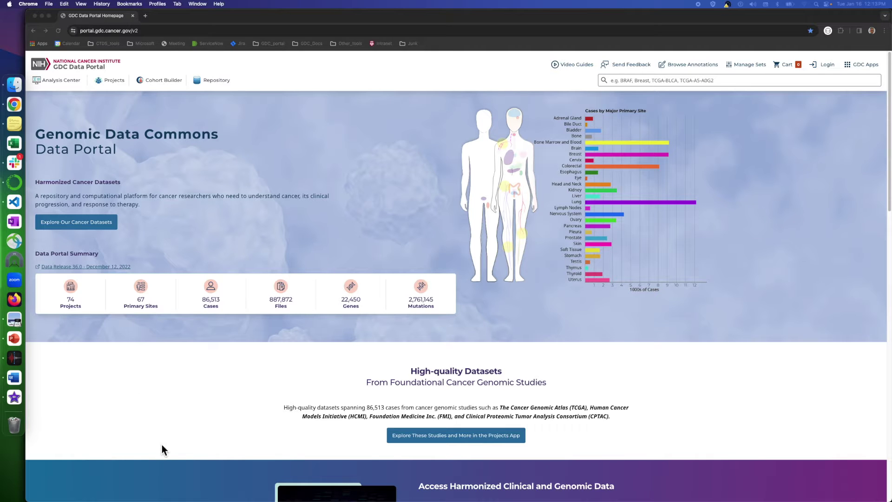
Launch OncoMatrix from the Analysis Center for the Lung 50plus cohort, showing 50 genes across 1,193 cases.
left_click(67, 89)
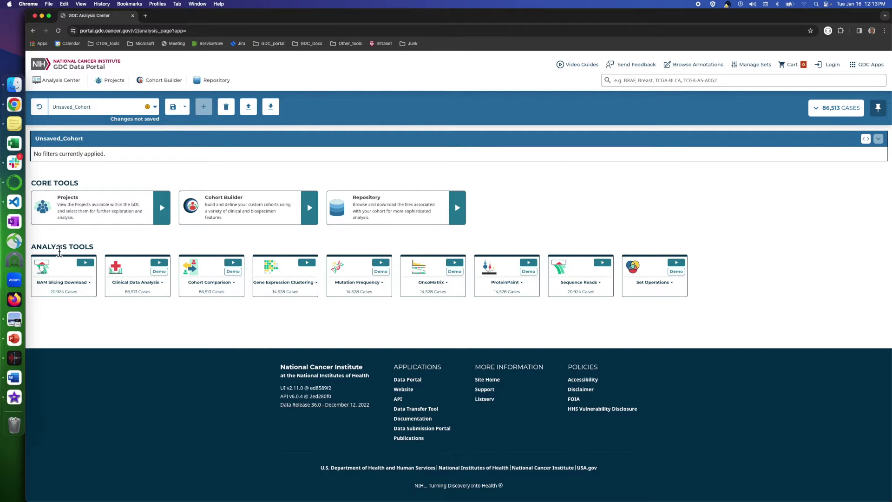
left_click(455, 263)
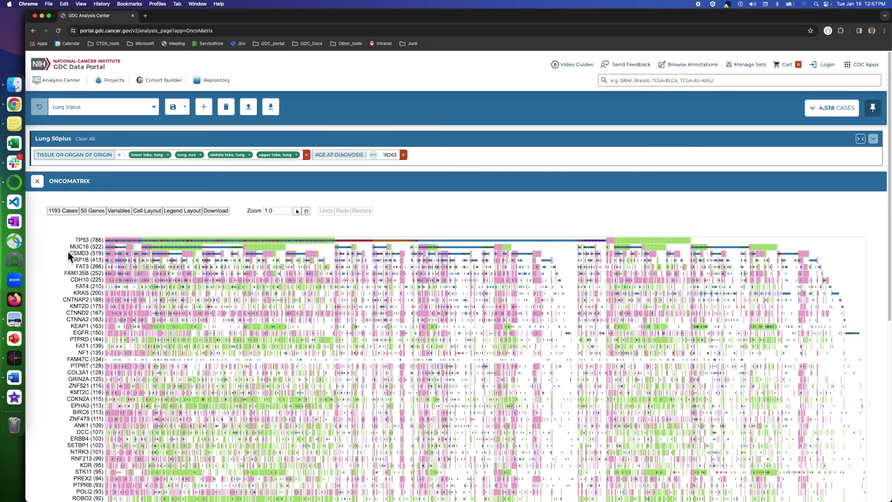
mouse_move(80, 367)
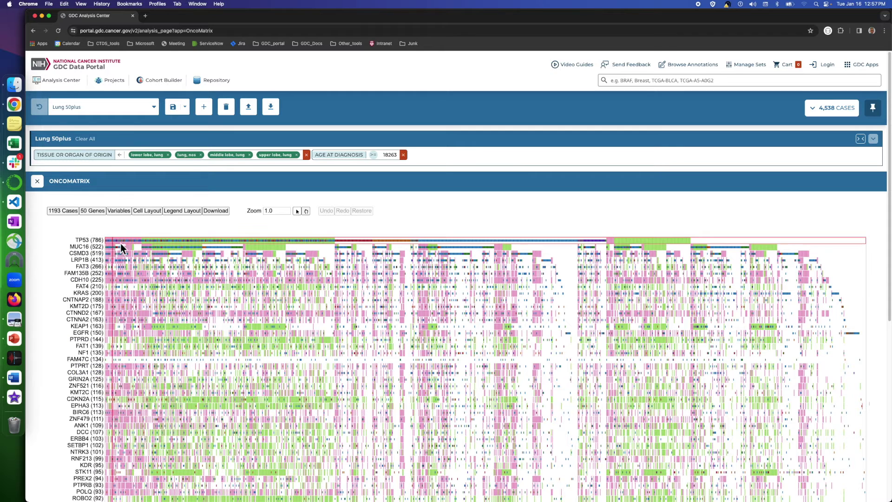
mouse_move(125, 243)
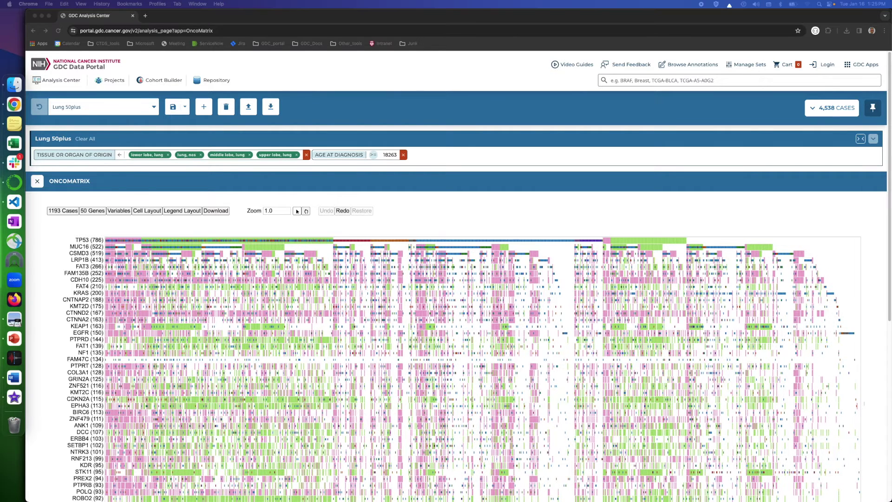
Set Maximum # Genes to 10 so the matrix shows TP53 through SYNE1 across 1,163 cases.
left_click(44, 426)
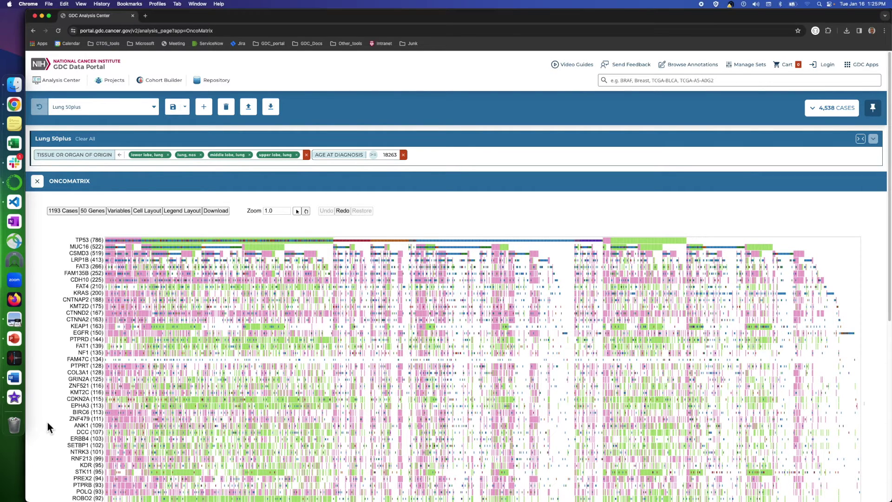
left_click(100, 216)
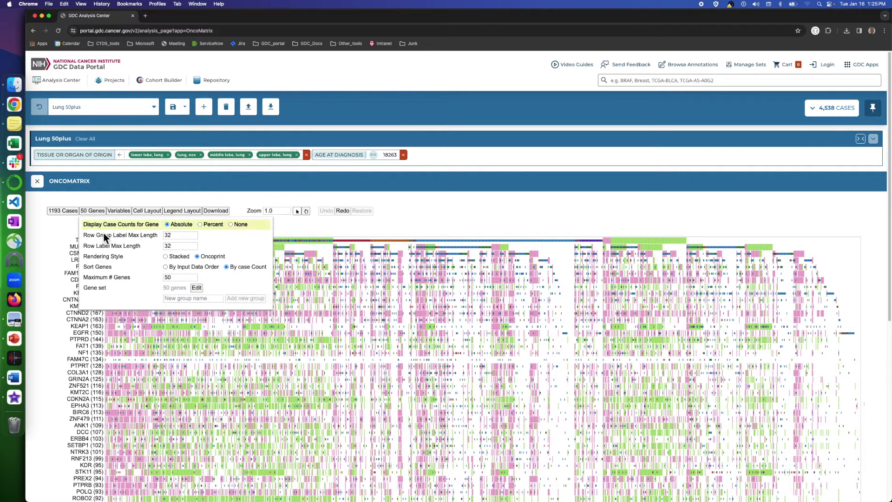
left_click(175, 280)
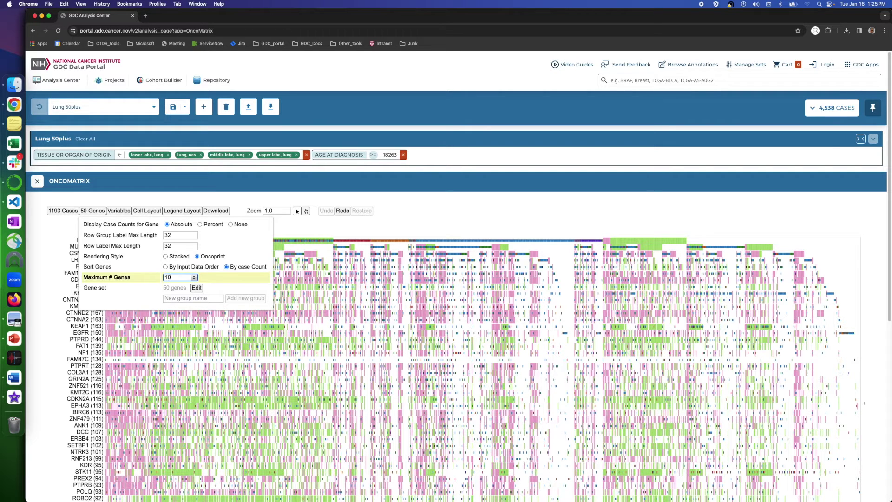
left_click(290, 233)
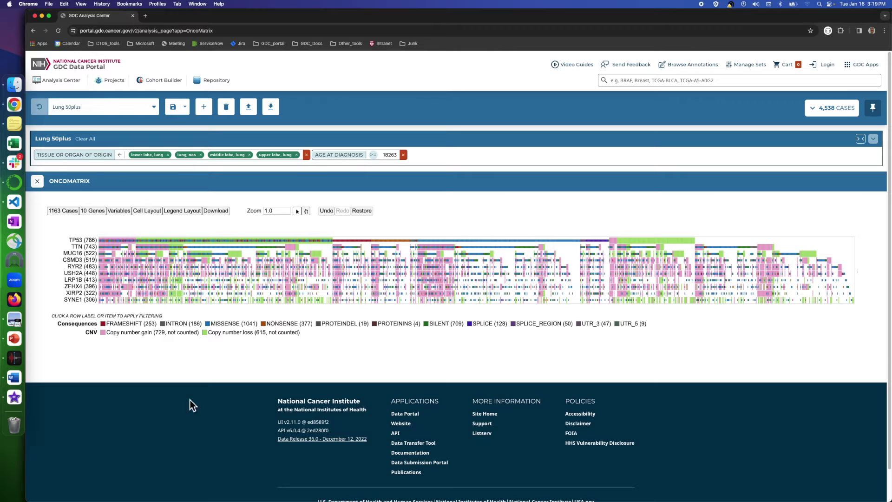
Zoom into the matrix until case IDs appear under the columns.
mouse_move(291, 213)
left_click_drag(260, 221, 266, 221)
left_click_drag(285, 221, 285, 221)
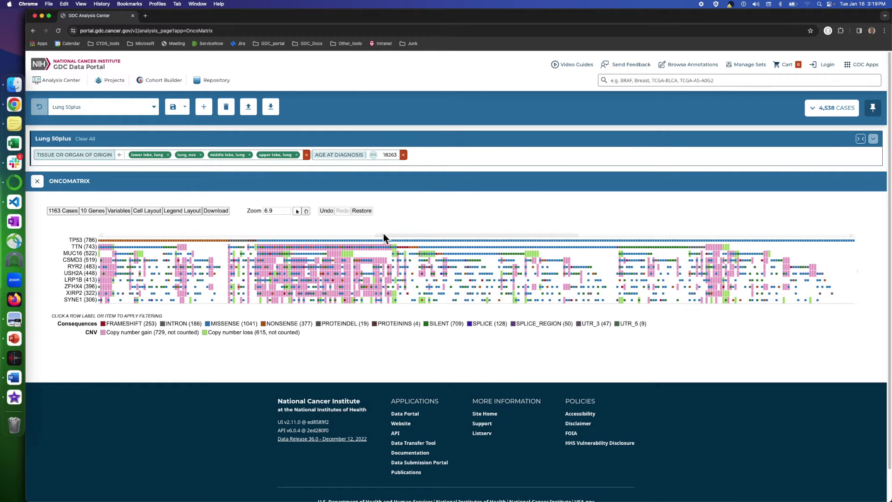
left_click_drag(424, 236, 453, 239)
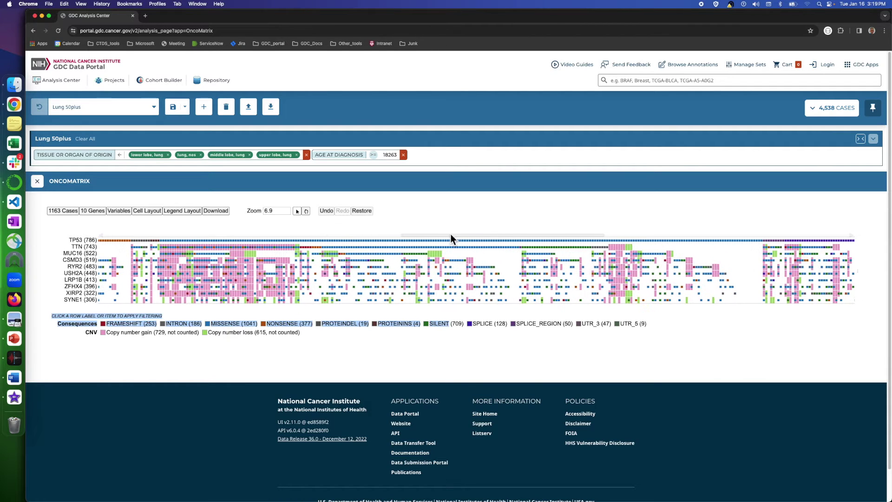
left_click(288, 212)
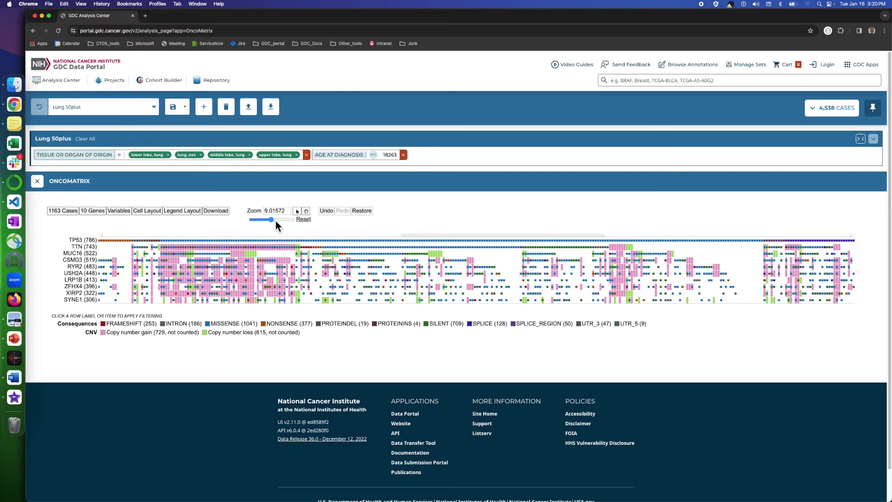
left_click_drag(277, 222, 278, 222)
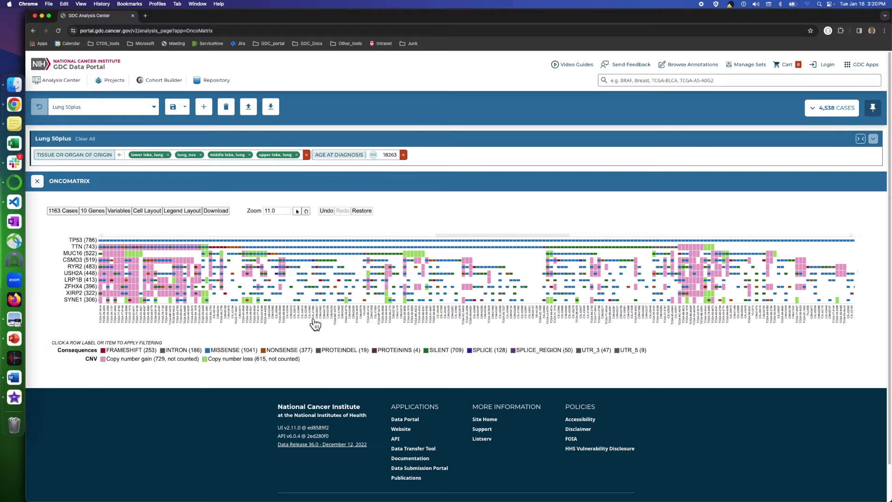
Reset the zoom to 1.0 and show the 1163 Cases sorting and limit settings.
mouse_move(278, 219)
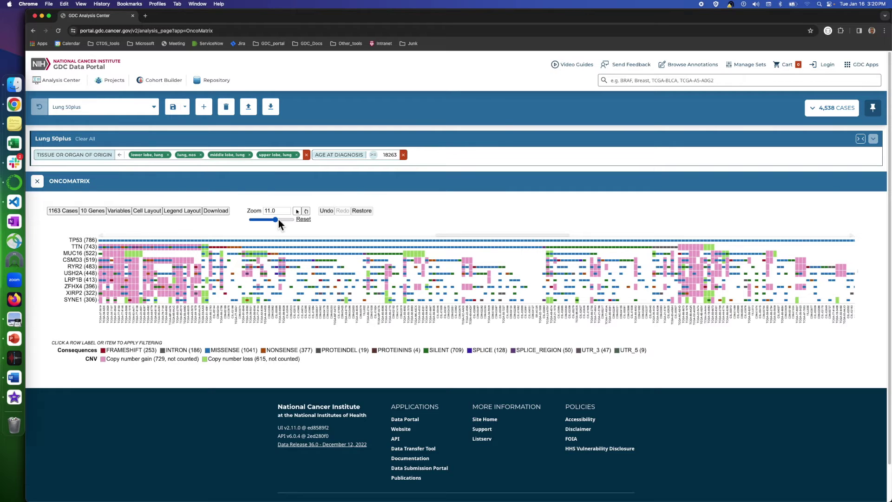
left_click(305, 221)
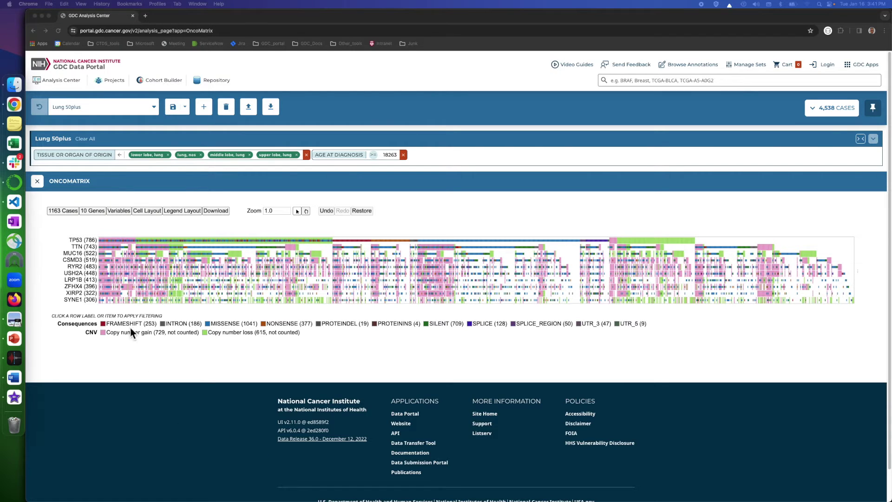
left_click(136, 349)
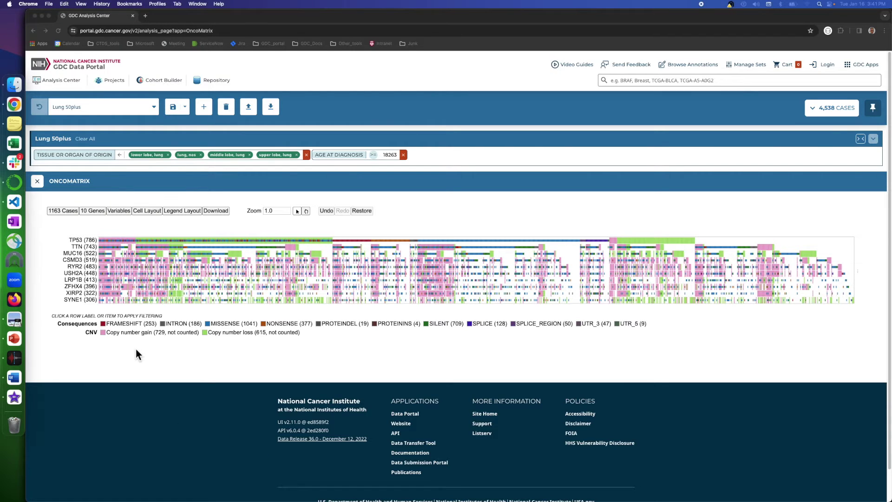
left_click(70, 220)
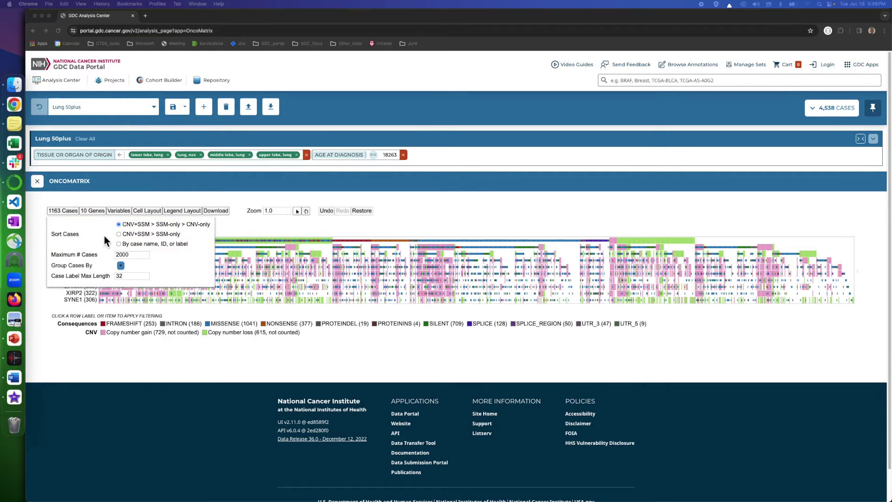
Sort the matrix cases by CNV+SSM > SSM-only in the case settings.
left_click(154, 224)
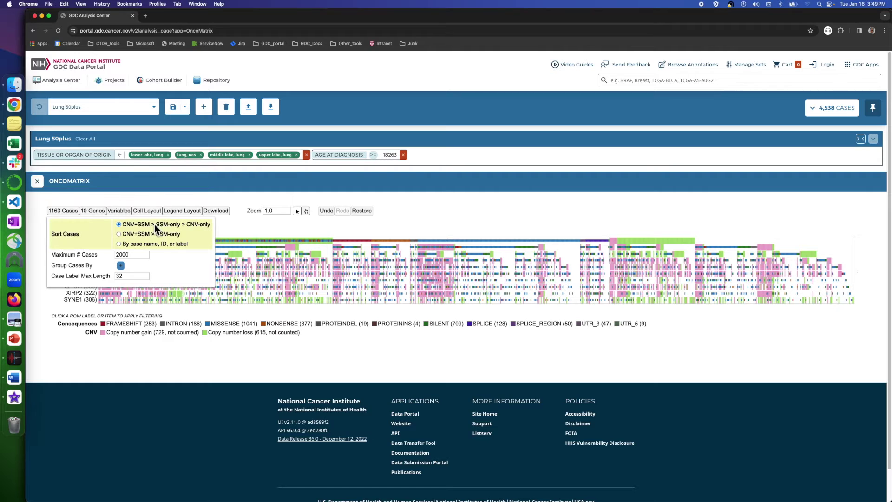
left_click(232, 228)
mouse_move(263, 244)
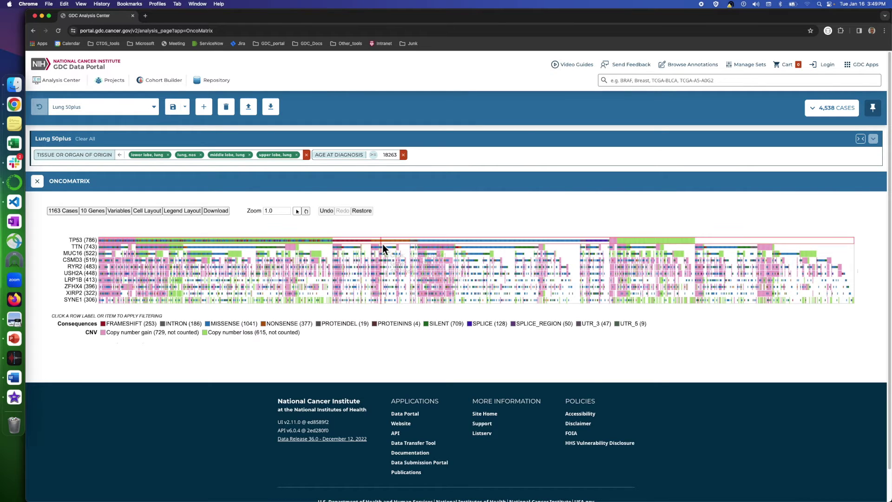
mouse_move(333, 241)
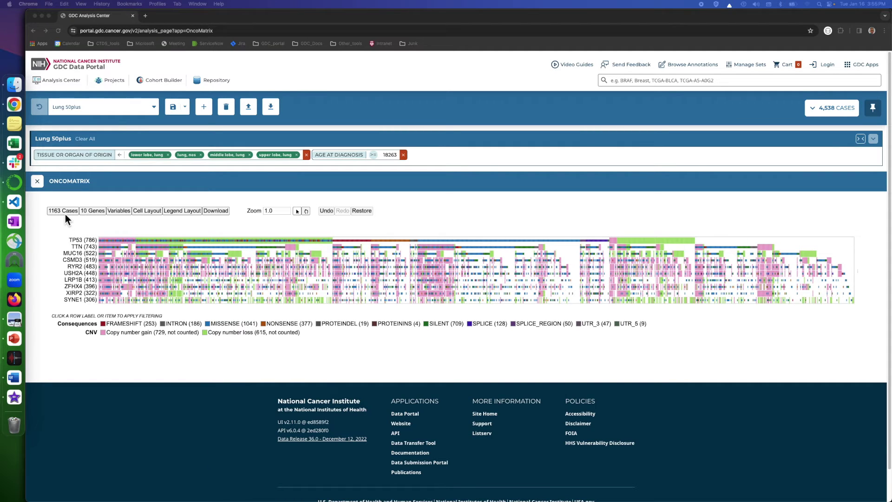
left_click(65, 214)
left_click(69, 213)
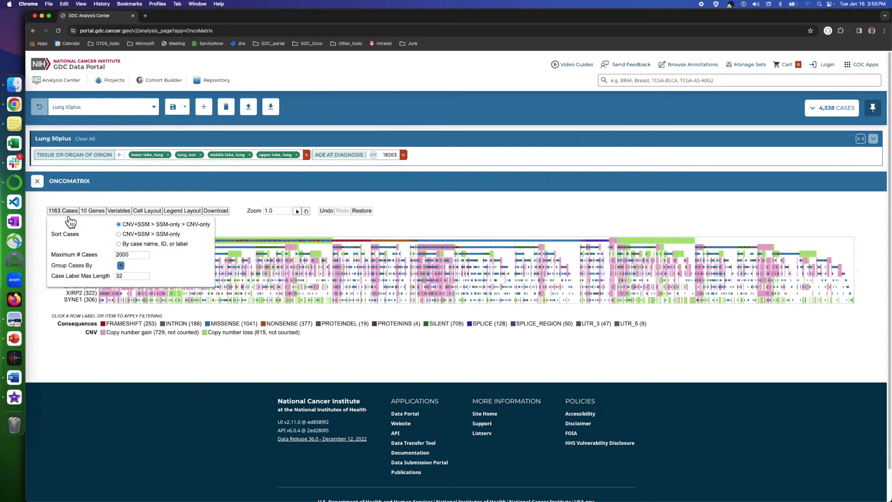
left_click(121, 236)
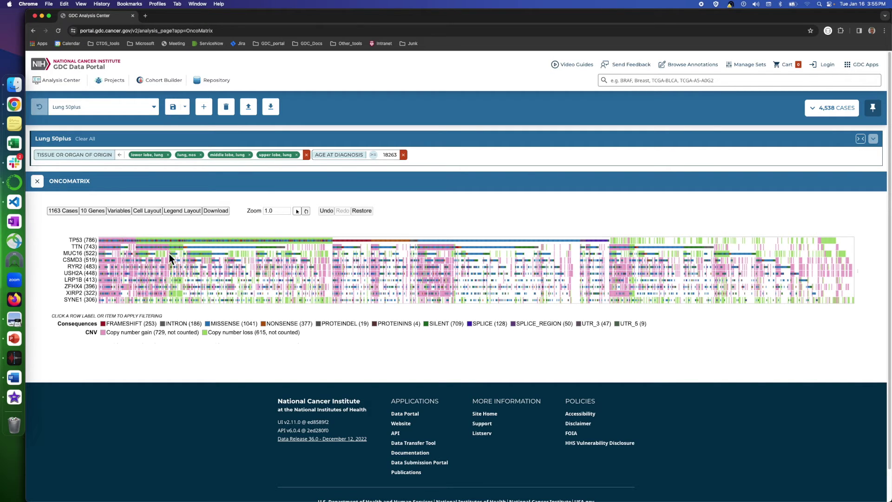
mouse_move(626, 244)
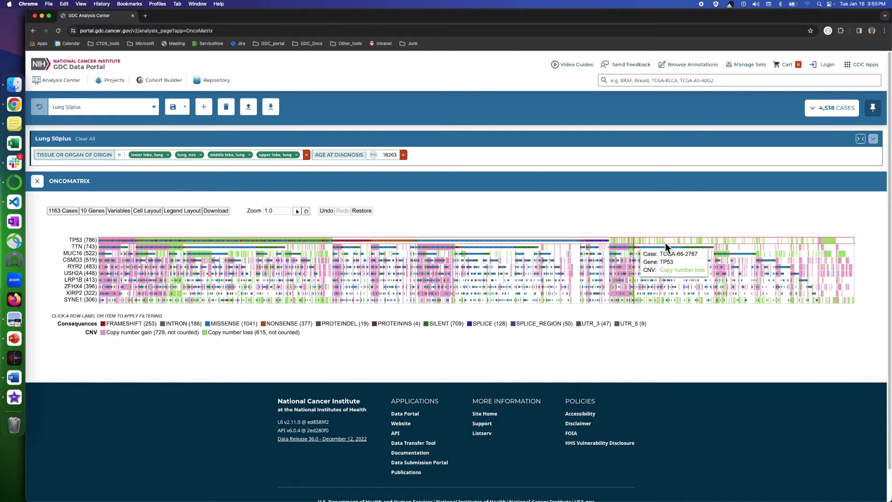
mouse_move(757, 241)
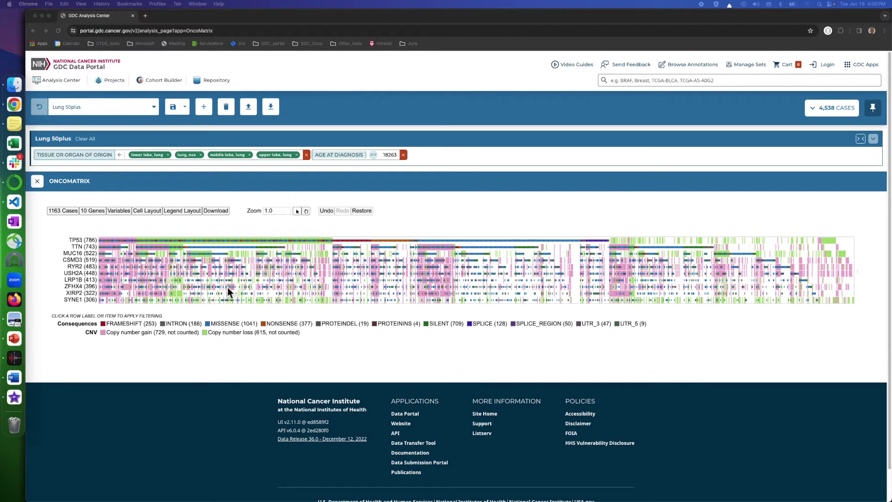
Change the OncoMatrix Zoom value to 1.5.
left_click(277, 211)
left_click(278, 211)
key("BackSpace")
type("5")
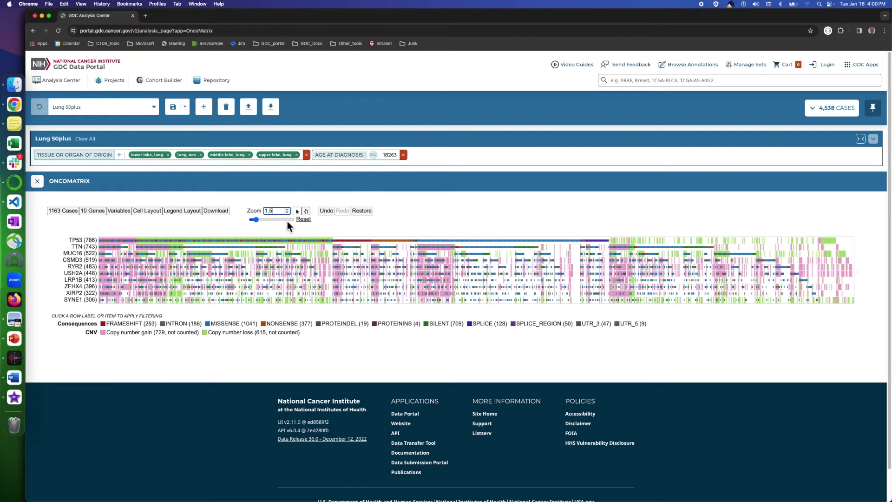
key("Return")
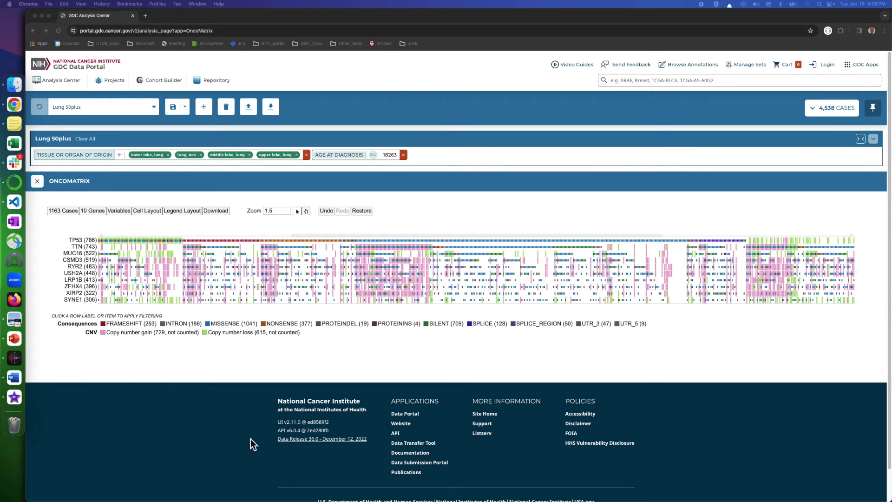
left_click(236, 441)
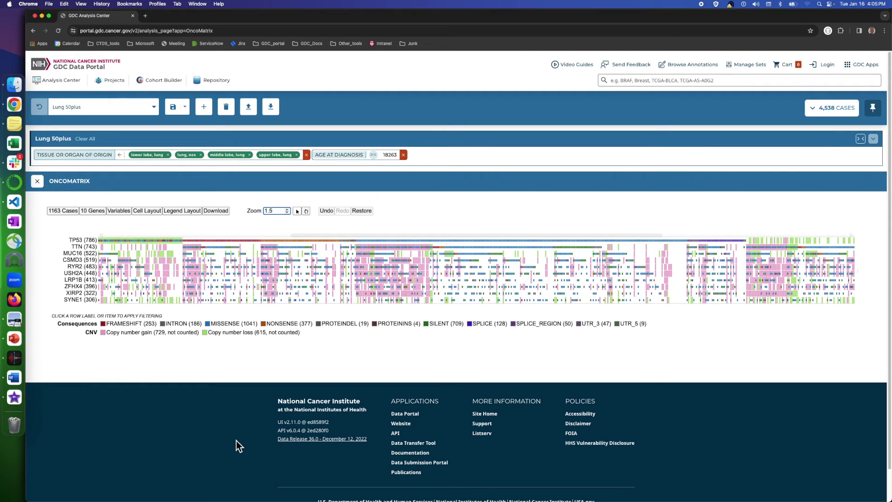
mouse_move(84, 251)
Sort cases by case name, ID, or label and zoom to about 18.4 to show case IDs.
left_click(64, 212)
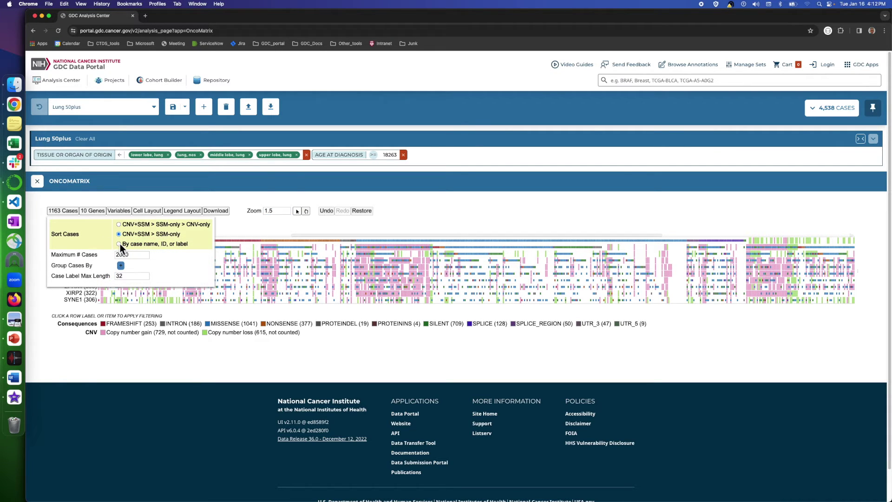
left_click(119, 243)
mouse_move(272, 218)
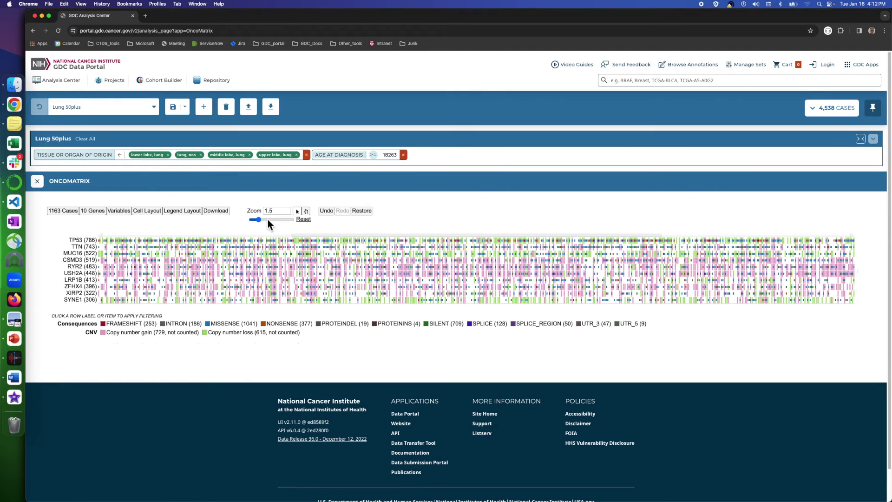
left_click_drag(269, 219, 300, 222)
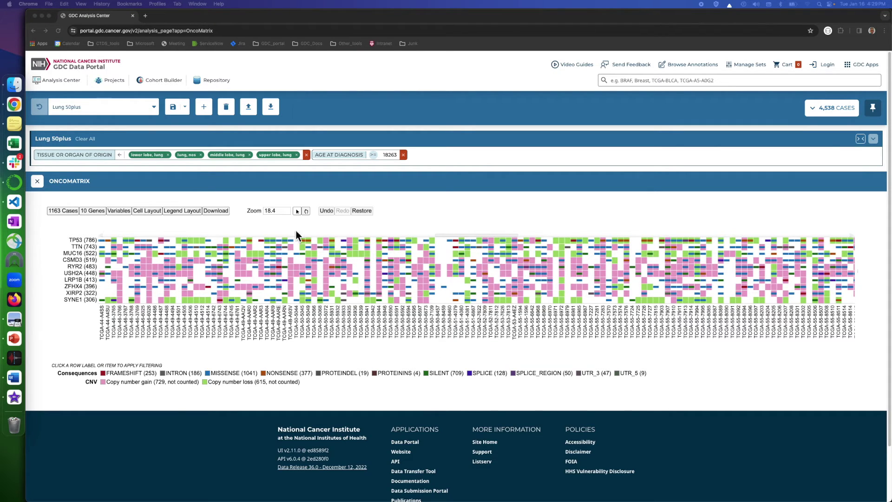
Reset the zoom to 1.0 and open the 1163 Cases settings panel.
left_click(281, 210)
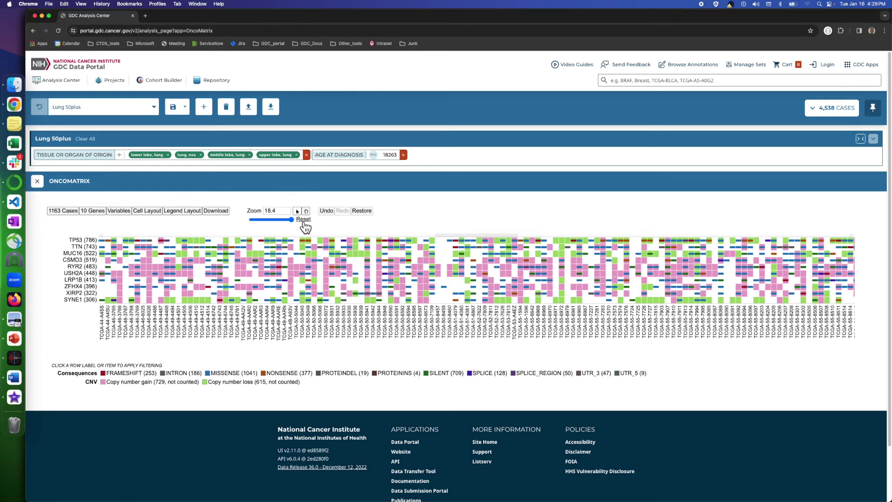
left_click(300, 223)
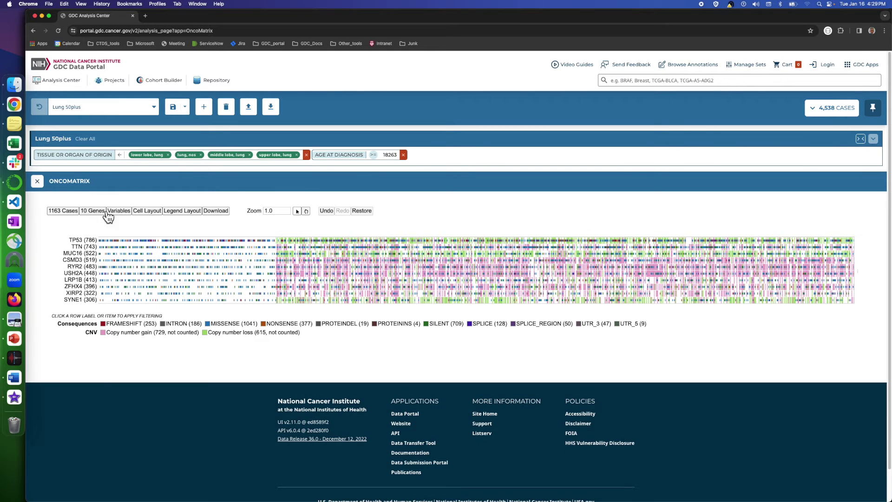
left_click(69, 211)
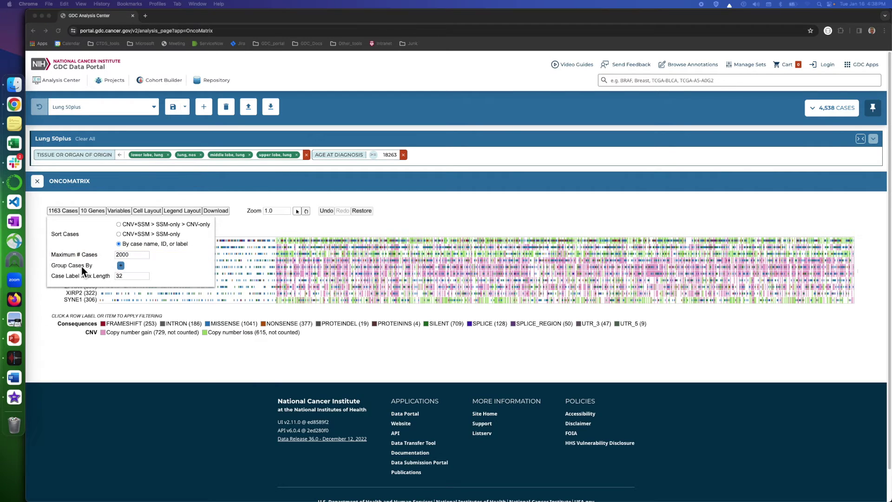
left_click(82, 267)
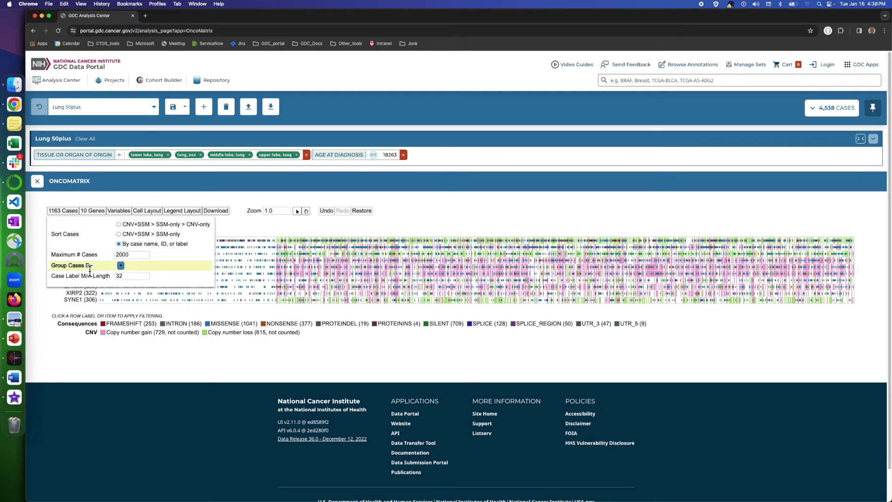
Group cases by Project > Primary site and inspect the Bronchus and lung, Colon and Pancreas groups.
left_click(122, 266)
left_click(121, 376)
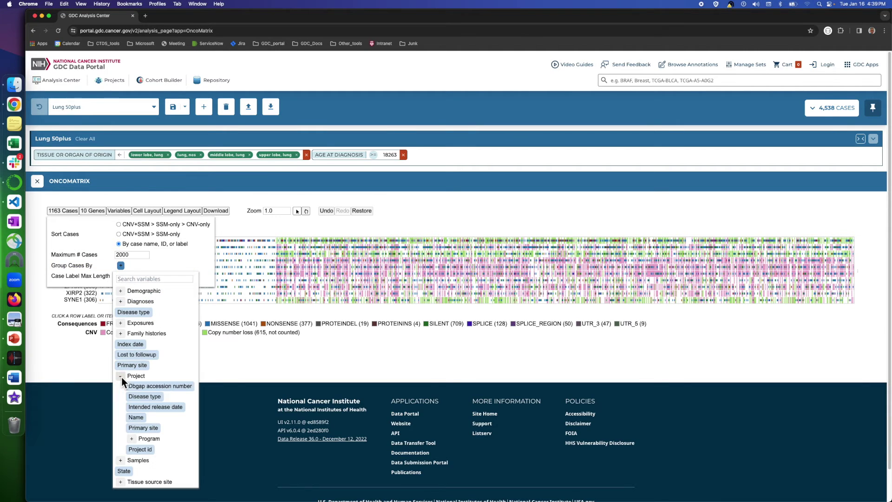
left_click(147, 429)
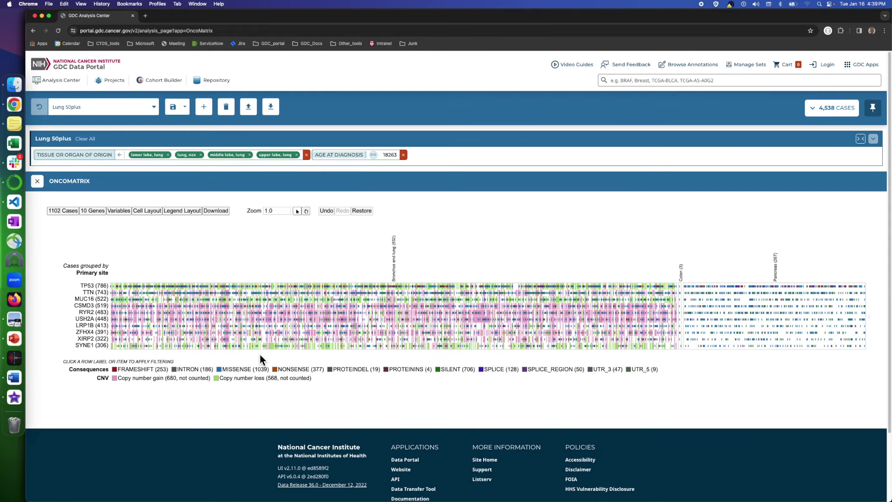
mouse_move(402, 278)
mouse_move(781, 282)
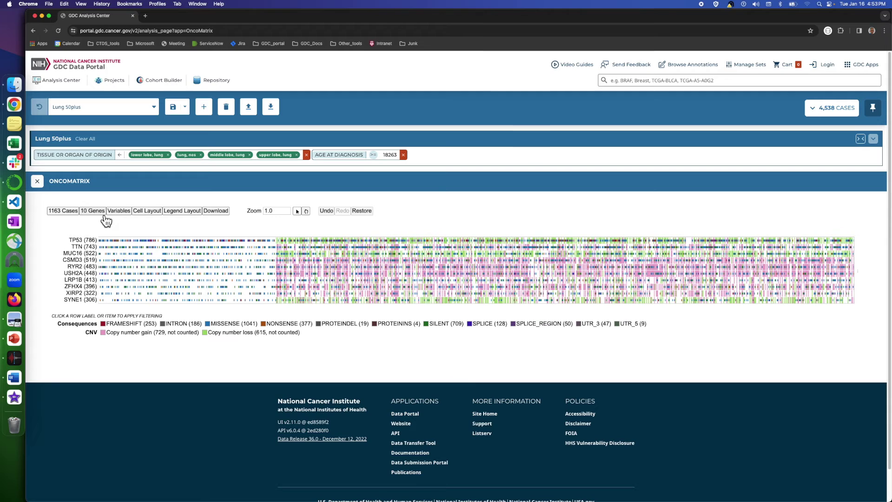
Switch gene case counts to Percent, then to None so gene rows show names only.
left_click(105, 216)
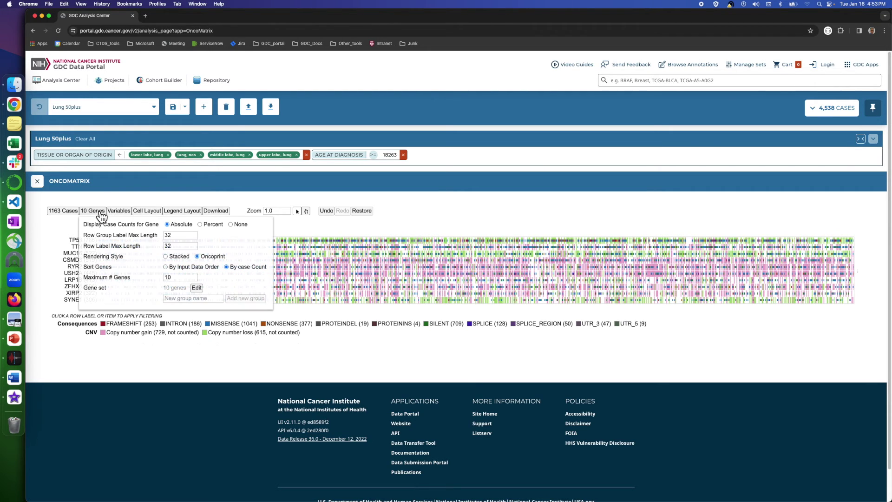
left_click(100, 215)
mouse_move(90, 249)
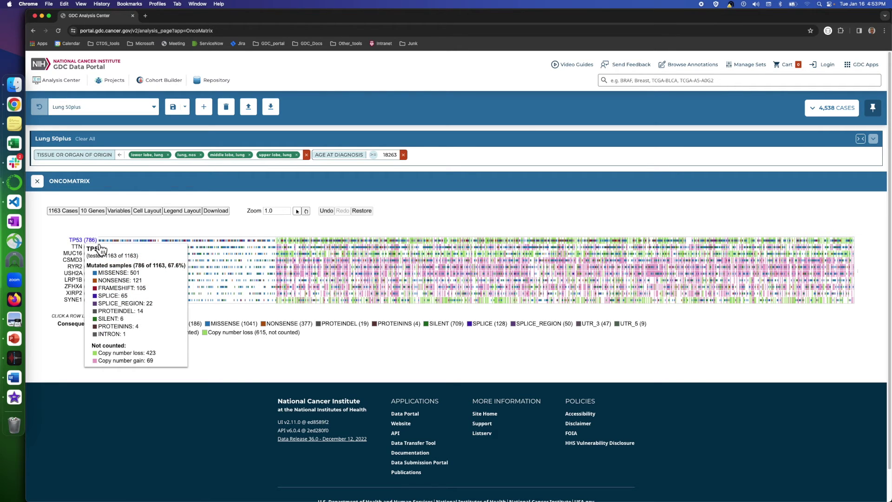
left_click(101, 215)
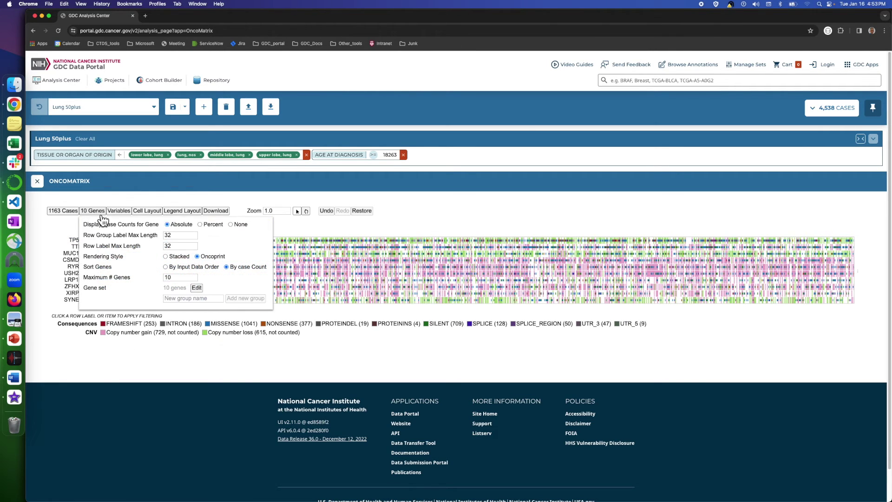
left_click(201, 225)
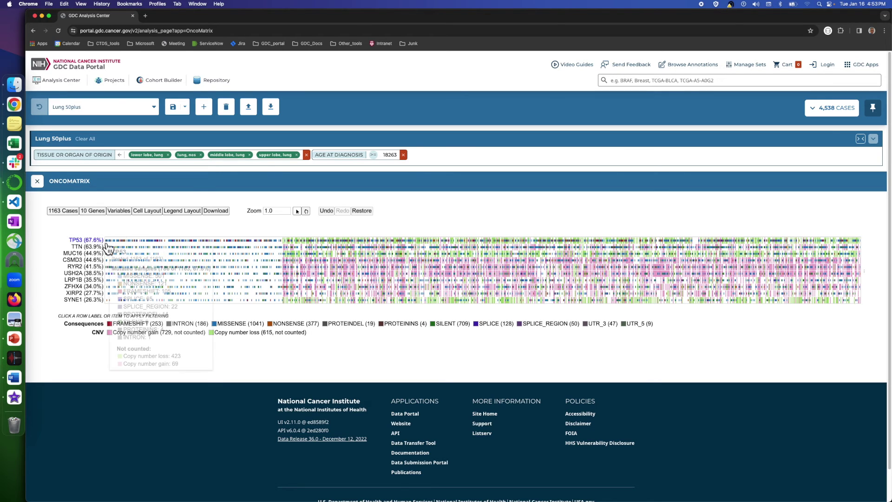
left_click(105, 216)
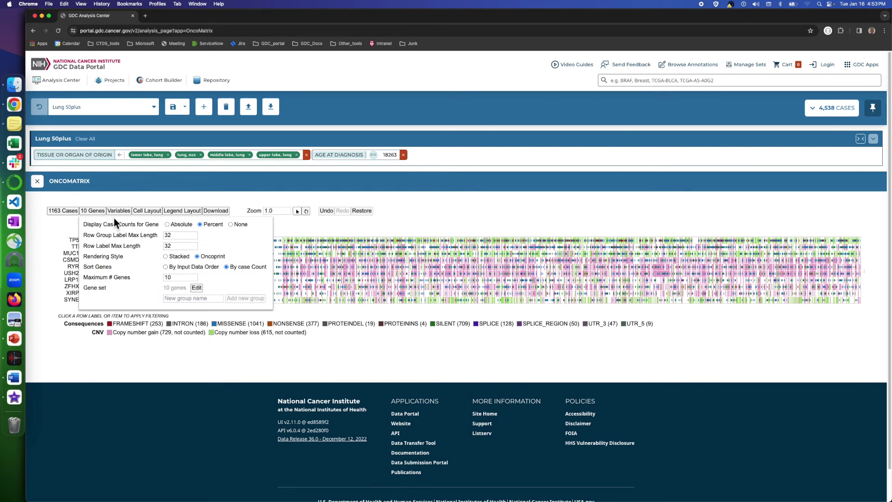
left_click(230, 226)
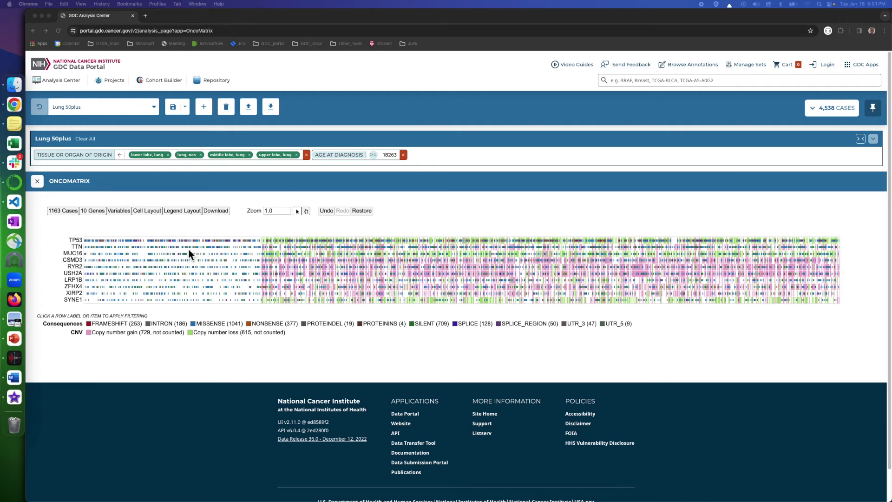
left_click(121, 213)
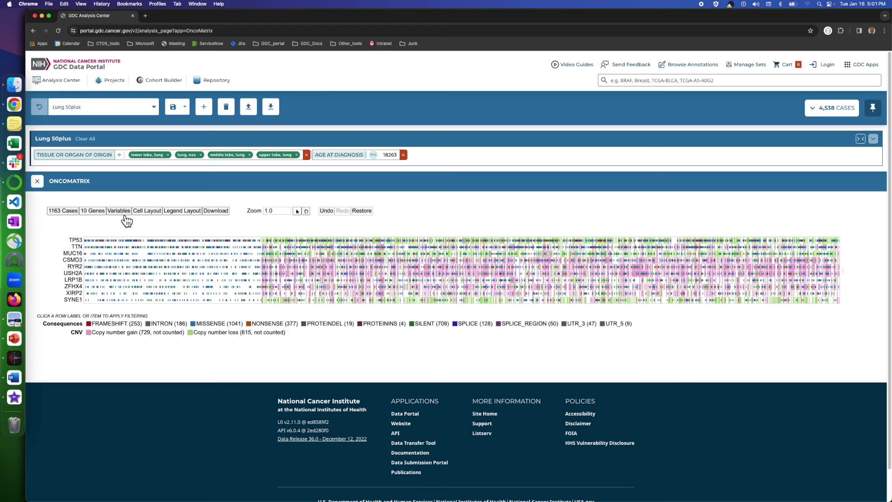
Sort cases by CNV+SSM > SSM-only > CNV-only.
left_click(123, 212)
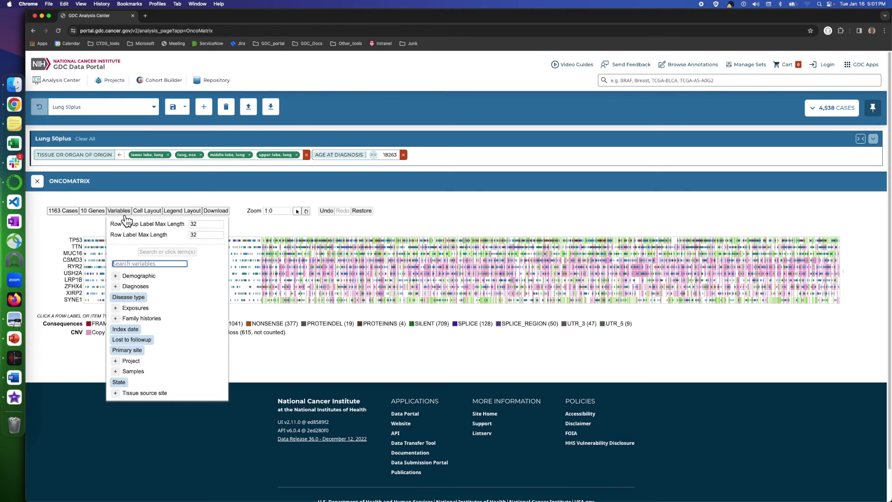
left_click(63, 211)
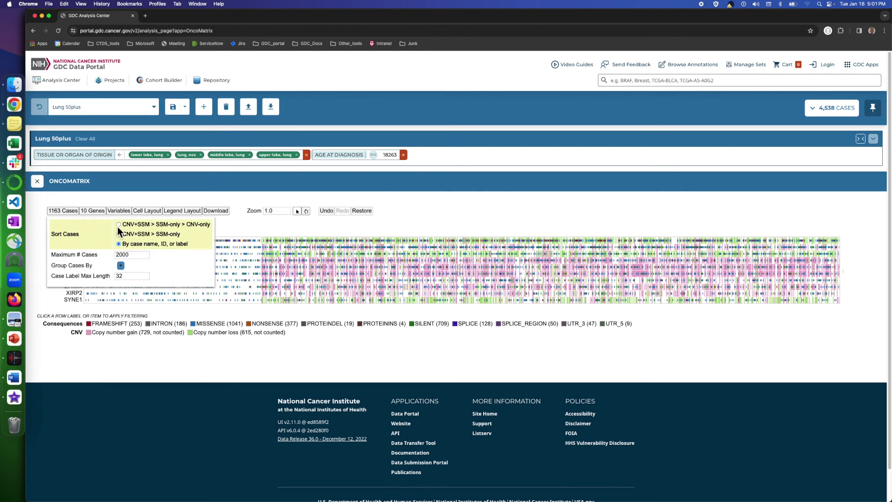
left_click(119, 224)
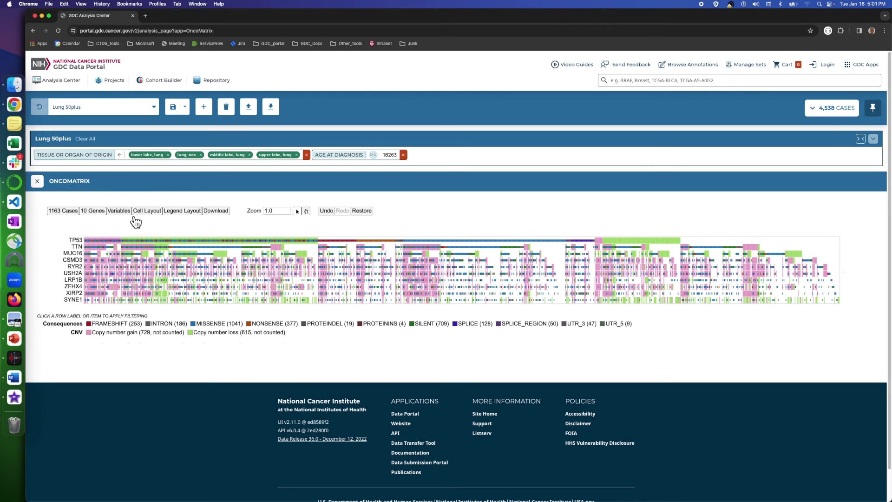
Add a Primary site variable row from the Project variables below the genes.
left_click(130, 212)
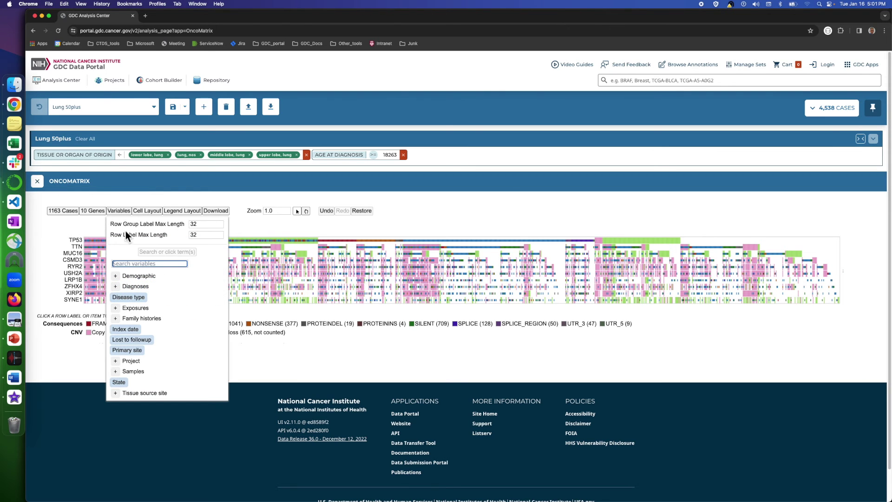
left_click(119, 360)
left_click(146, 414)
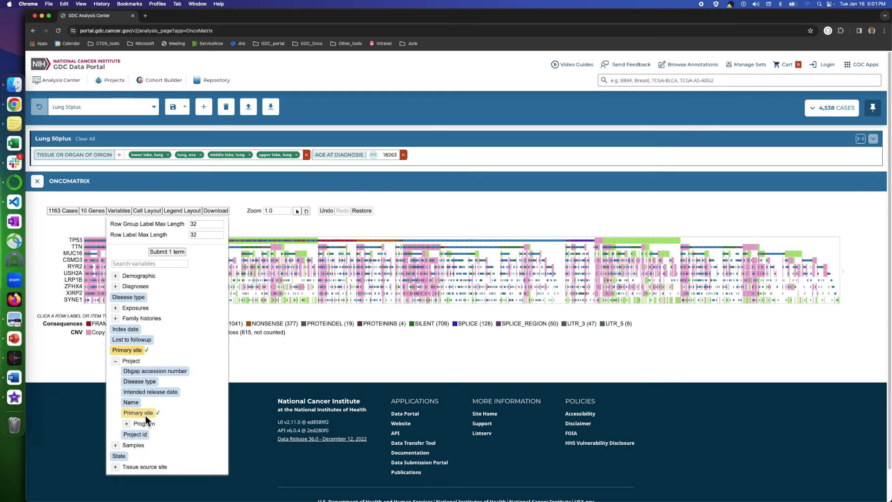
left_click(165, 254)
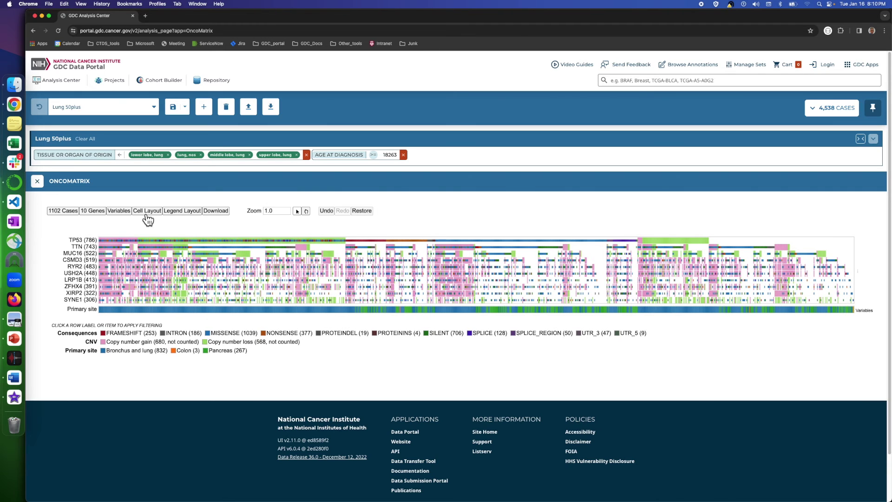
left_click(147, 210)
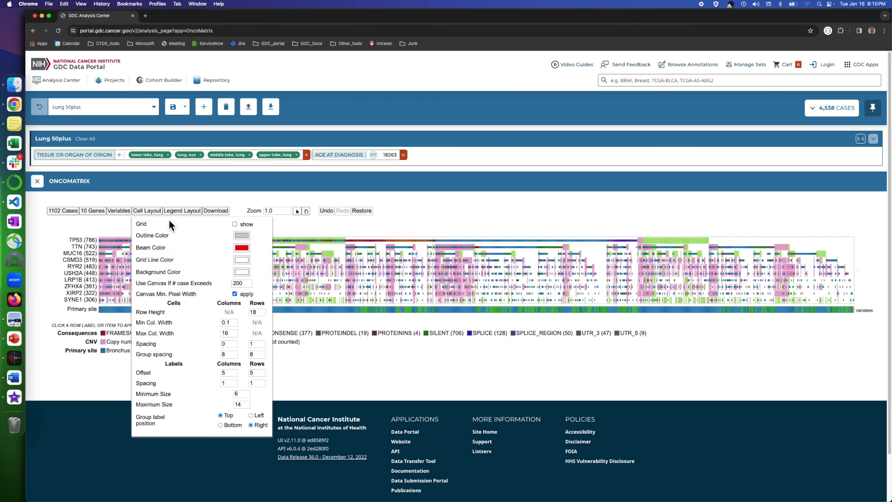
left_click(183, 211)
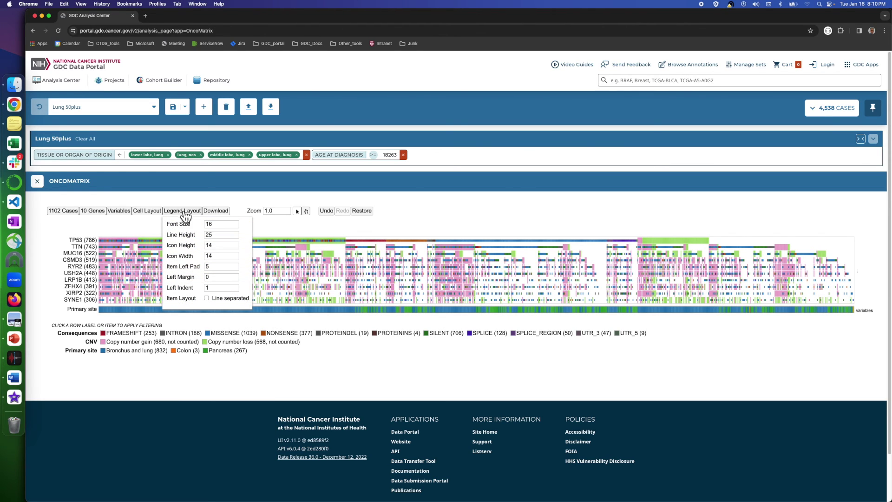
left_click(288, 352)
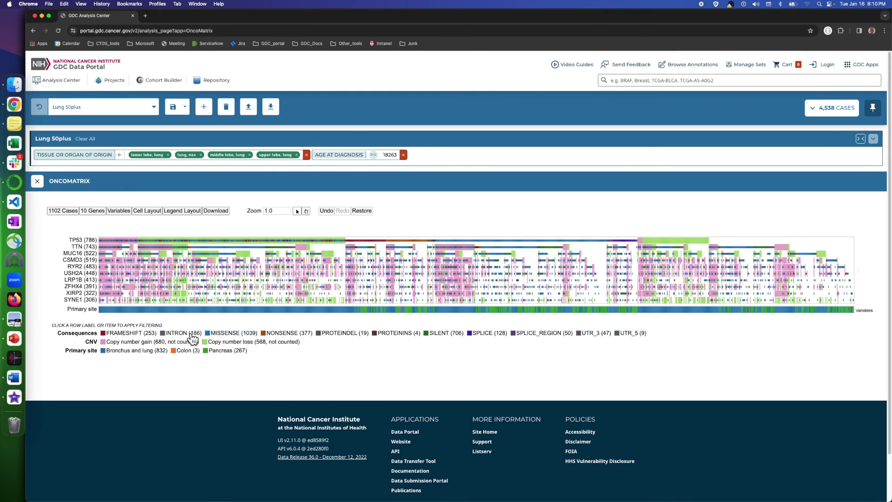
Hide MISSENSE via its legend item, leaving 1,039 cases with TTN (462) as top gene.
left_click(234, 336)
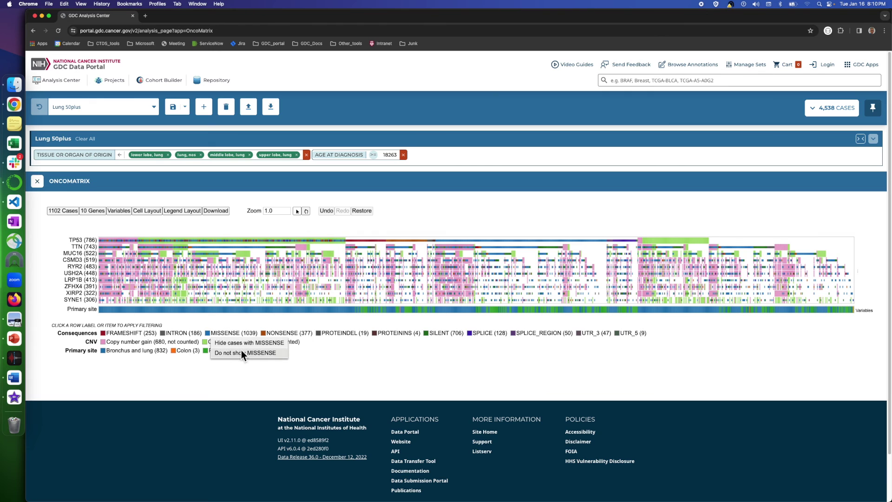
left_click(241, 352)
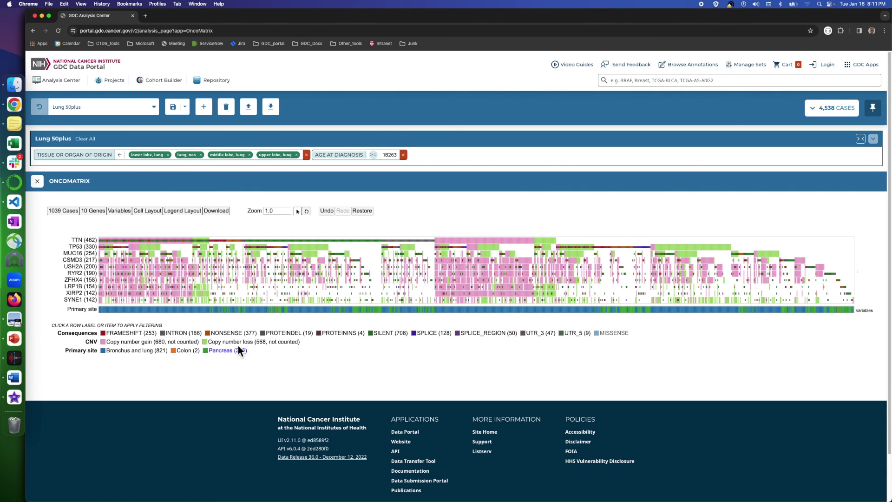
left_click(599, 334)
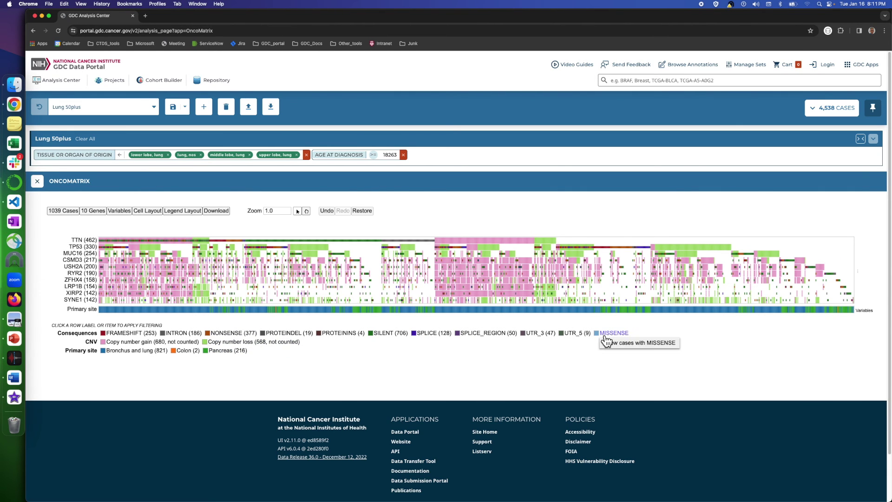